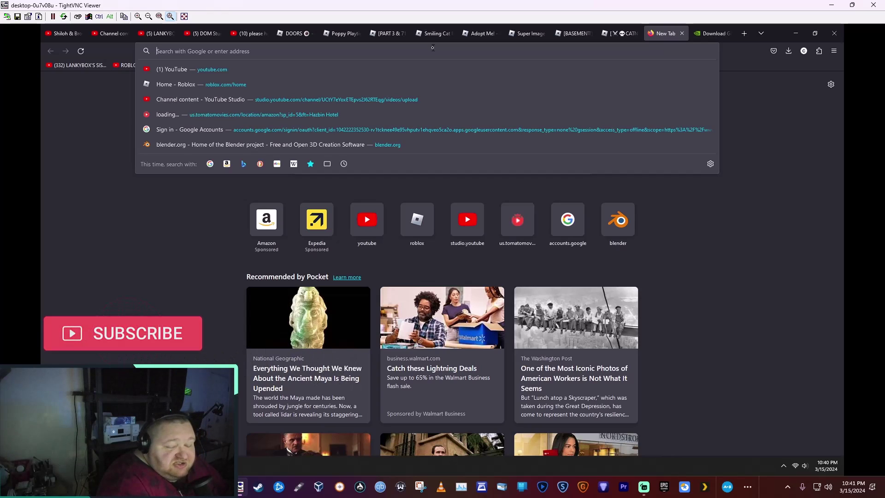
text(nv)
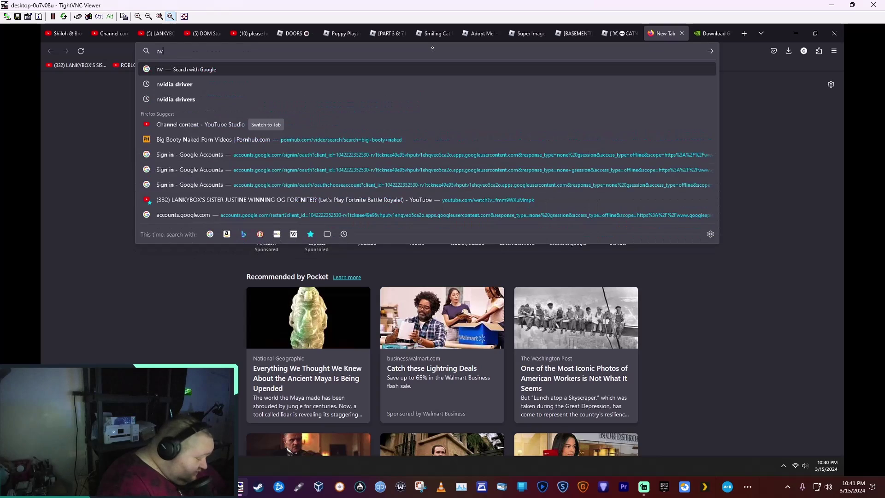
text(id)
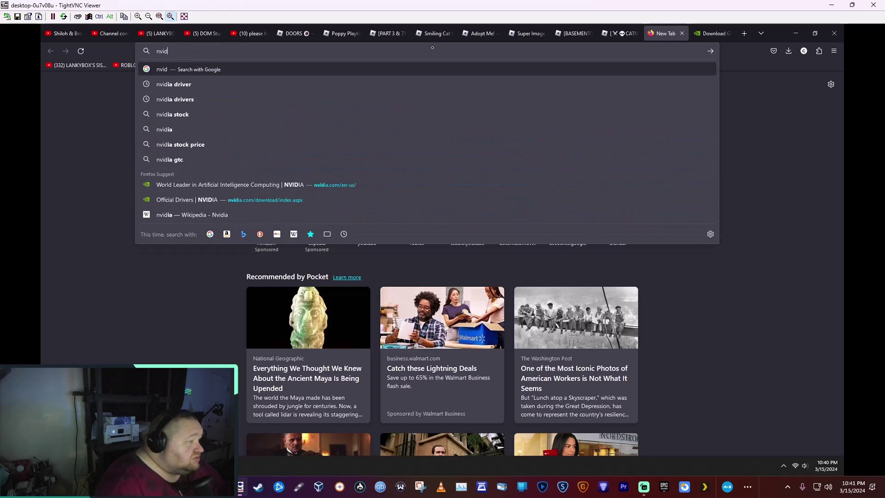
Search the web for 'nvidia driver' and go to NVIDIA's official Driver Downloads page.
click(344, 89)
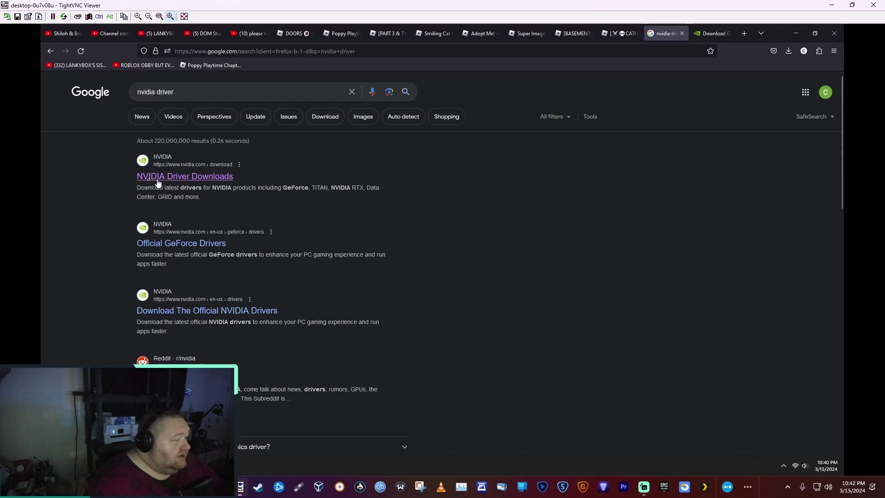
click(176, 179)
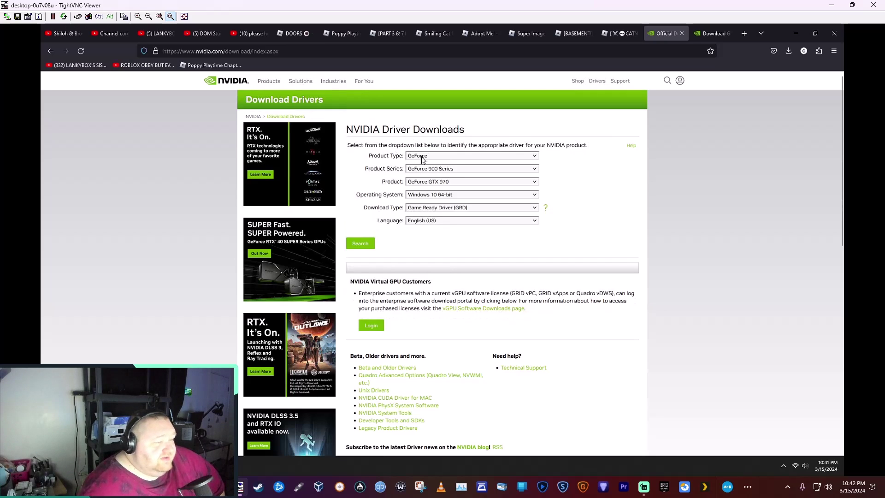
Search drivers for GeForce 900 Series, GeForce GTX 970 on Windows 11, returning Game Ready 551.76.
click(439, 183)
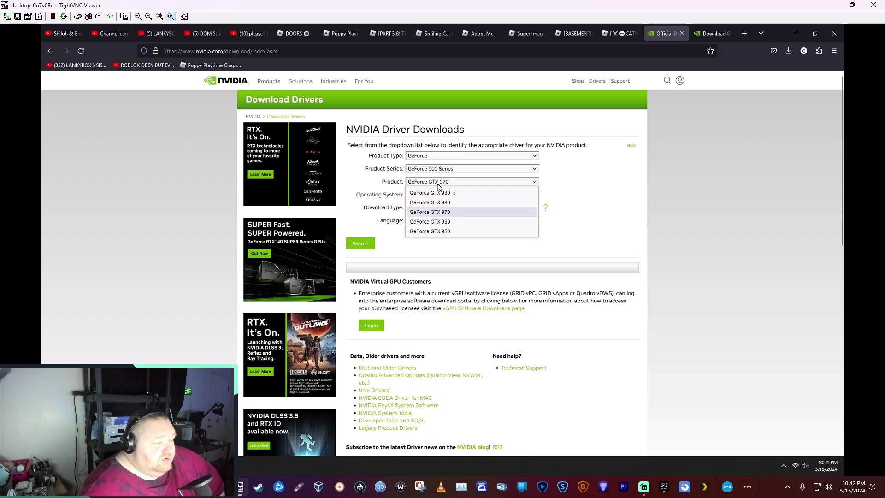
click(444, 212)
click(445, 170)
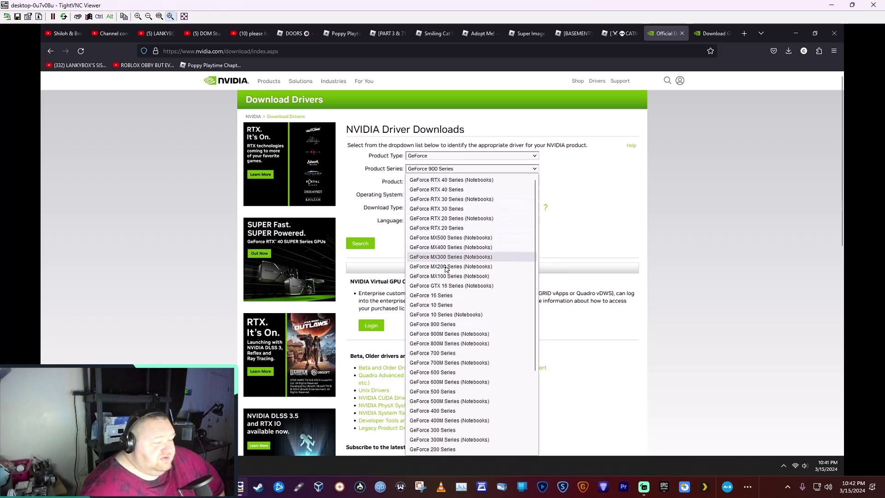
click(360, 188)
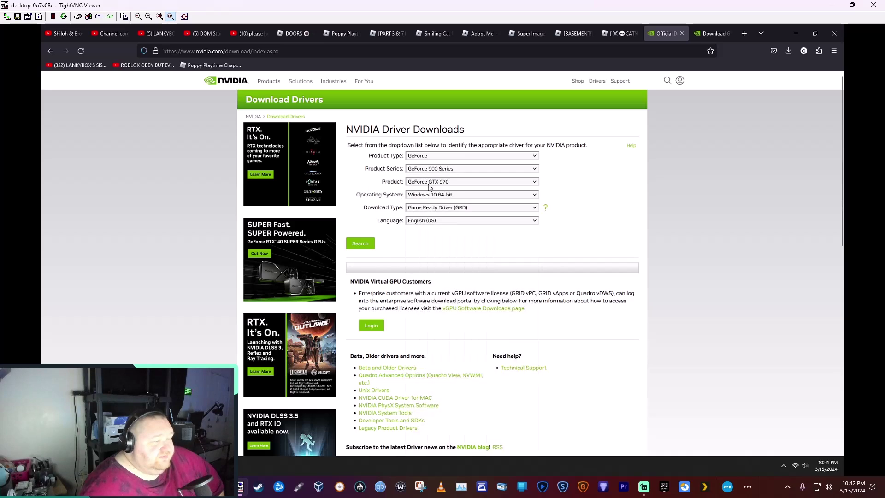
click(437, 198)
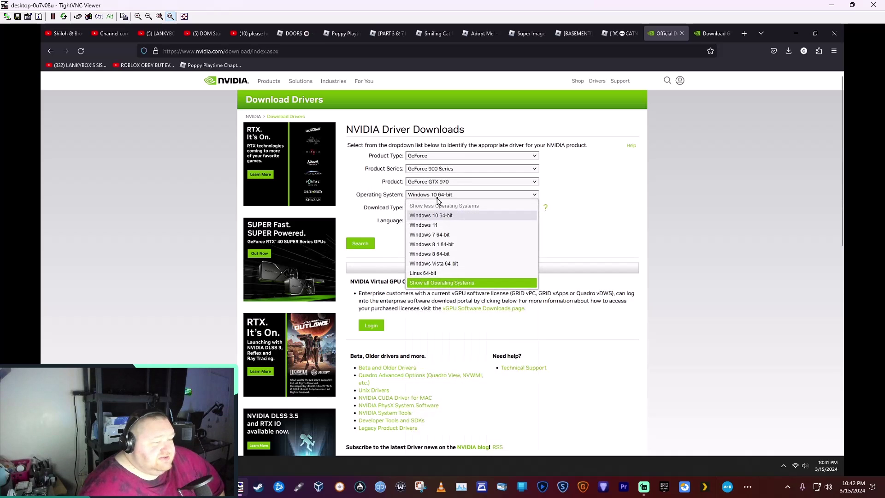
click(424, 225)
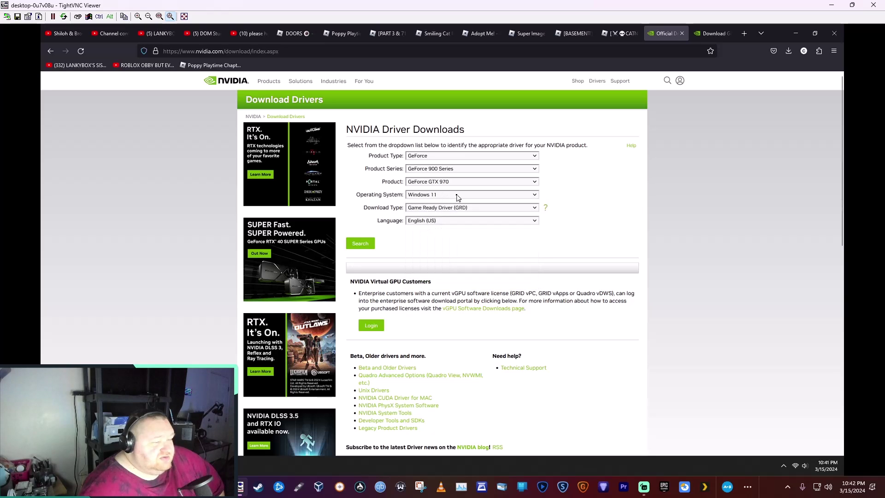
click(361, 244)
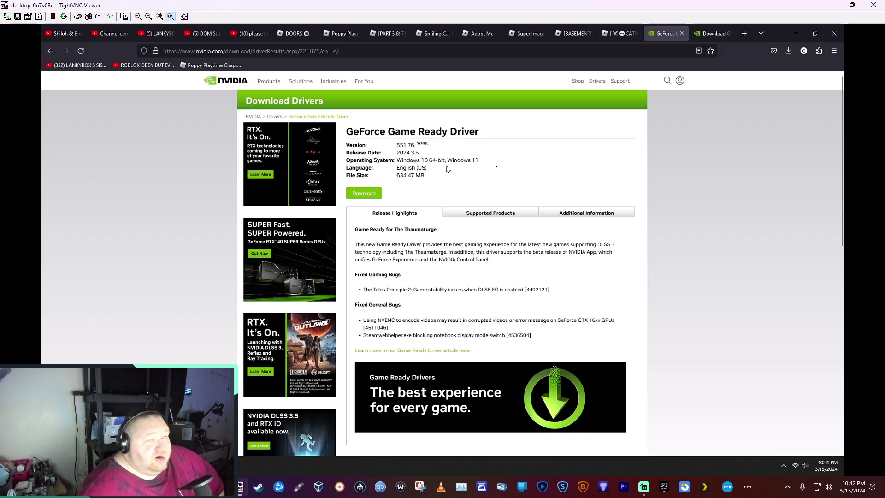
click(713, 33)
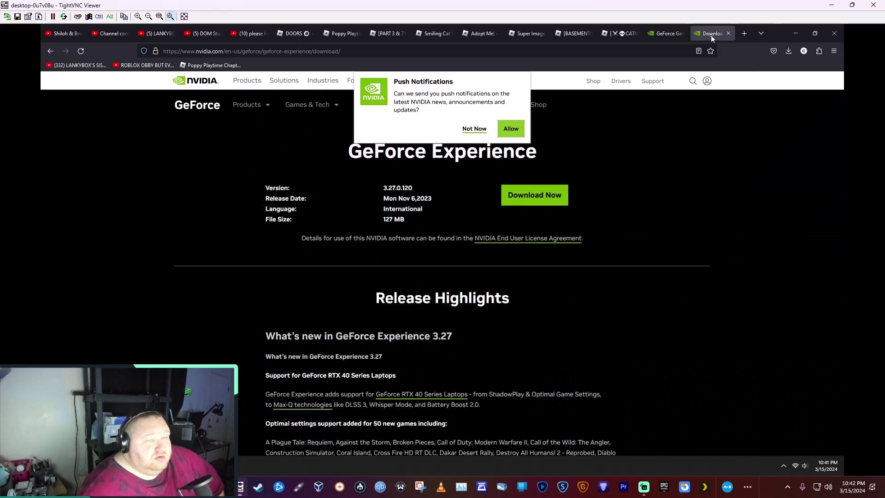
click(474, 129)
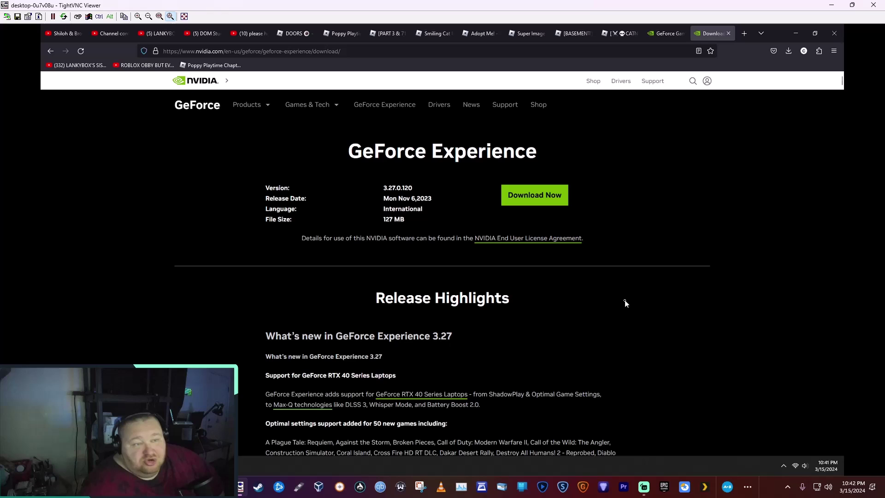
click(664, 33)
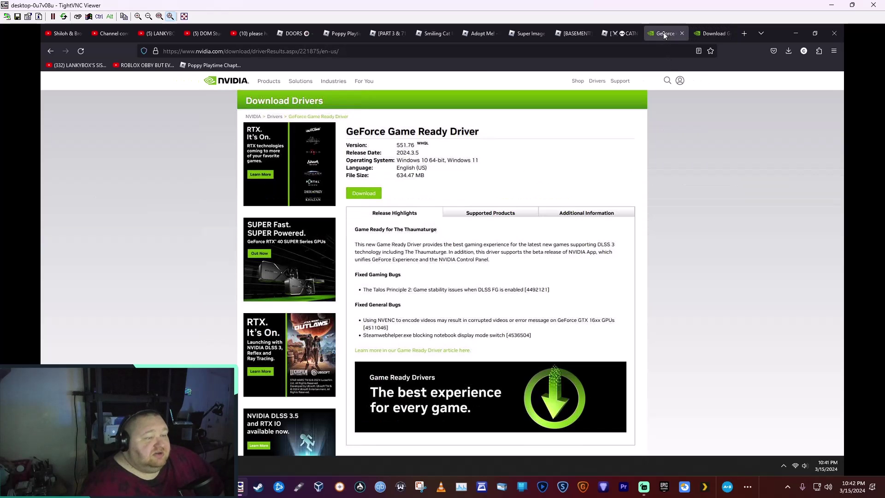
key(ctrl+Tab)
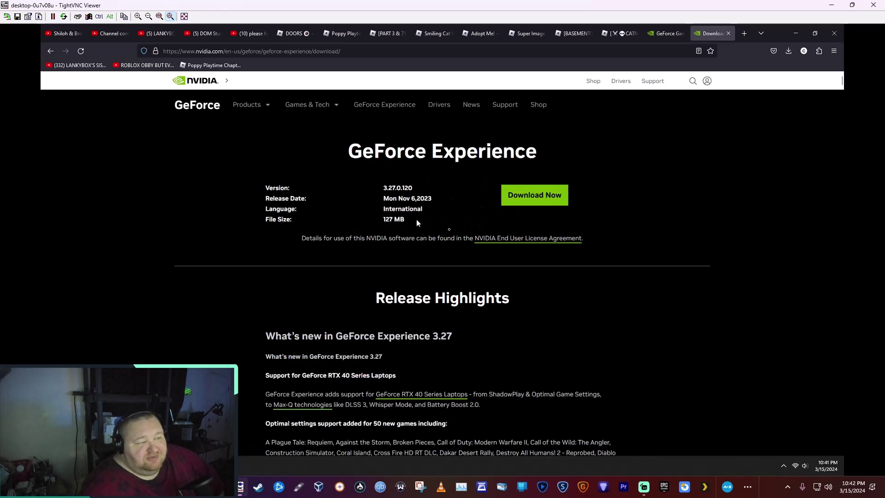
click(666, 33)
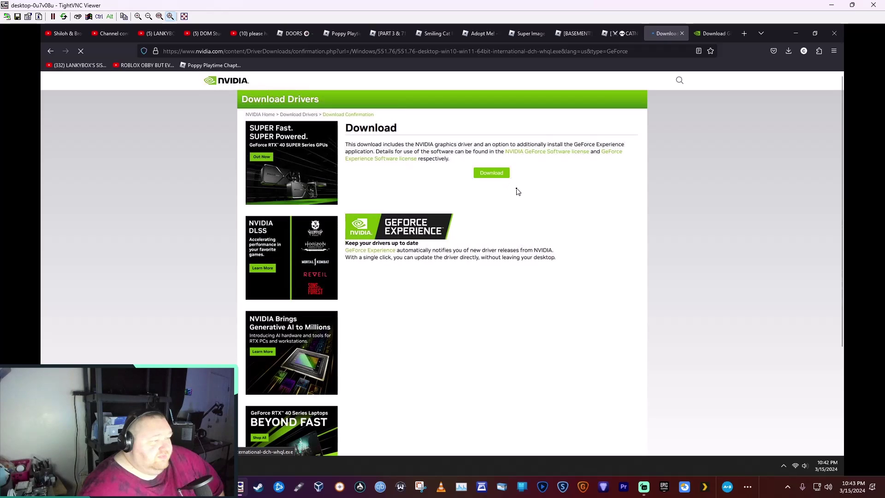
Check the 551.76 installer download progress and bring up the taskbar shortcut options.
click(482, 176)
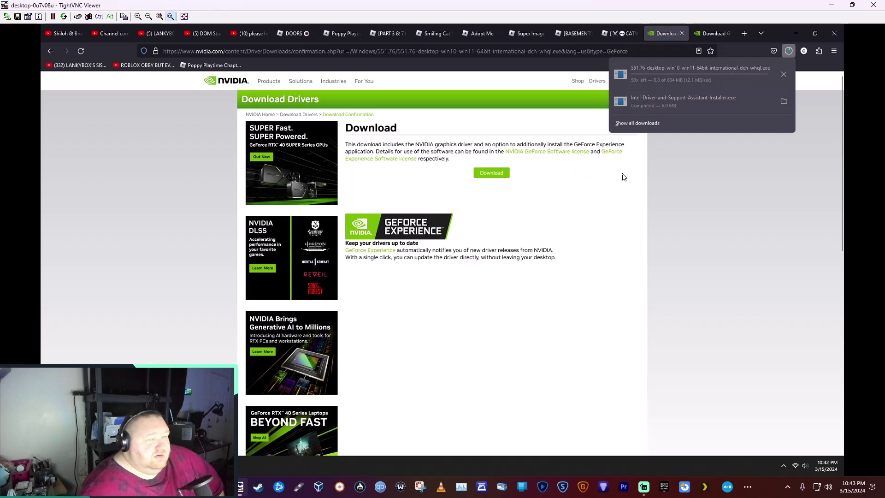
right_click(543, 465)
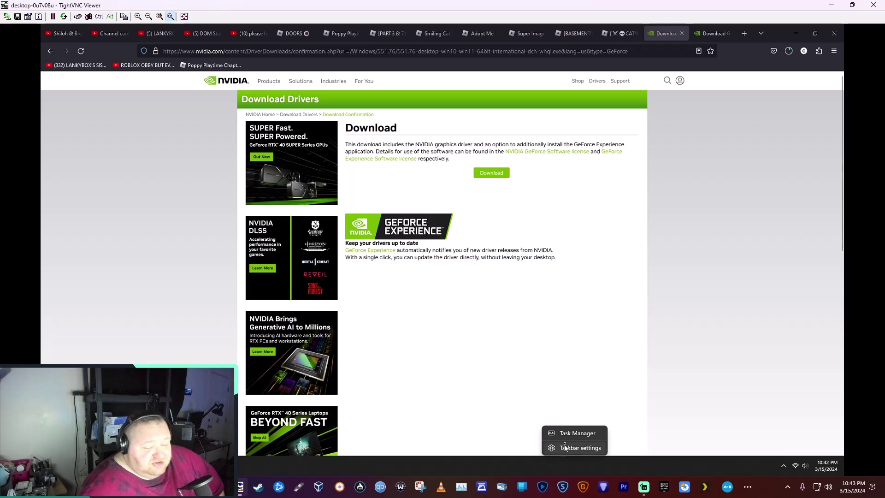
click(548, 465)
right_click(548, 466)
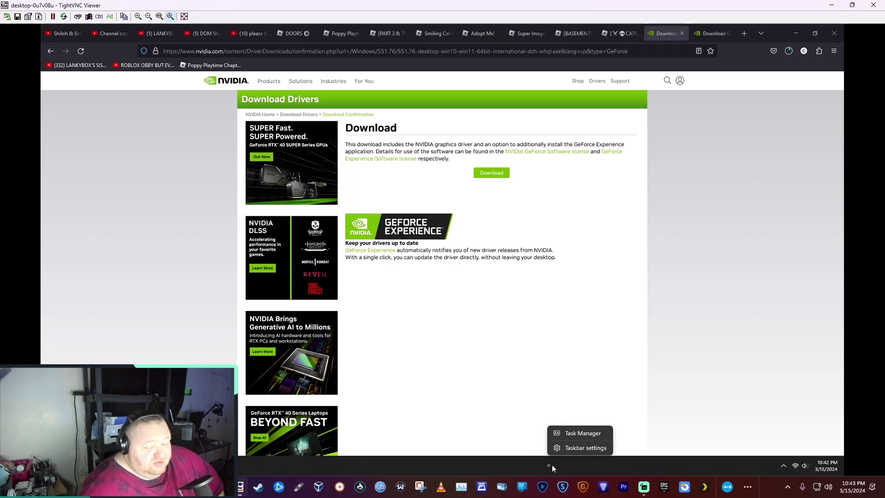
click(573, 434)
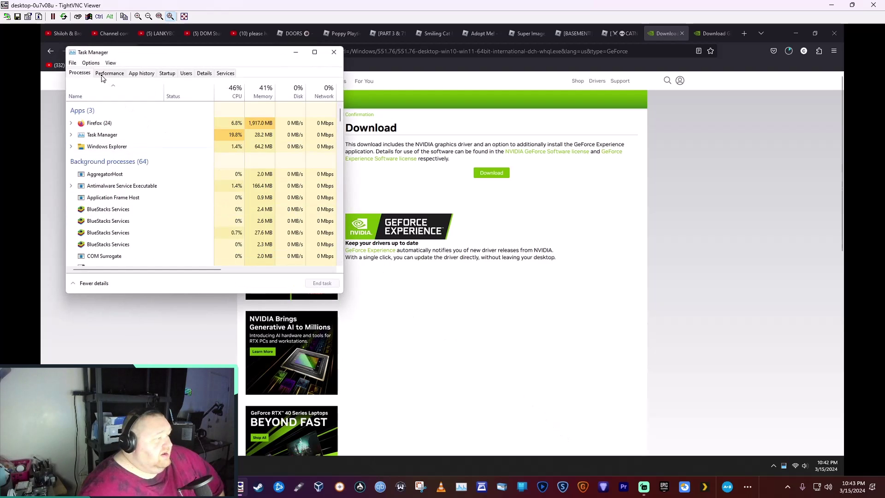
click(90, 282)
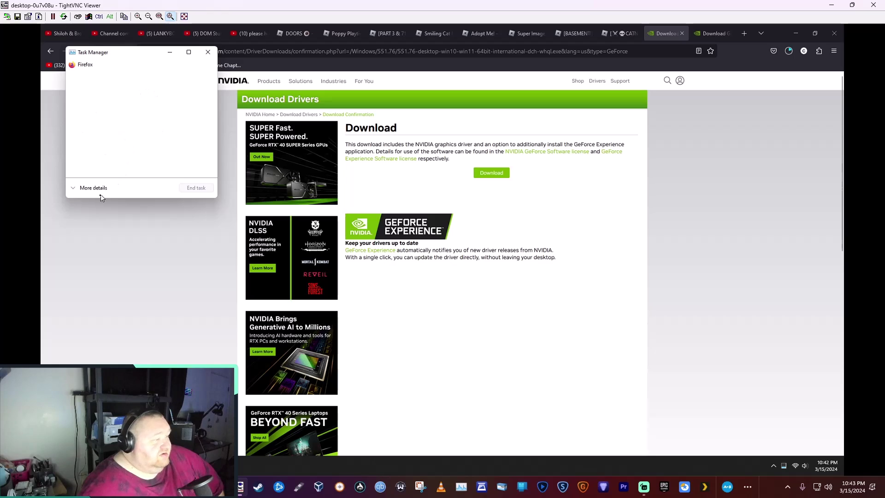
click(89, 190)
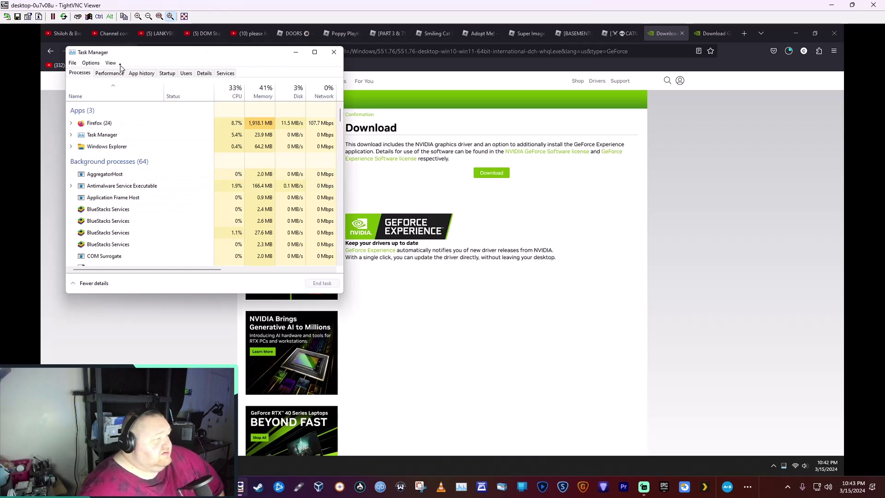
click(110, 75)
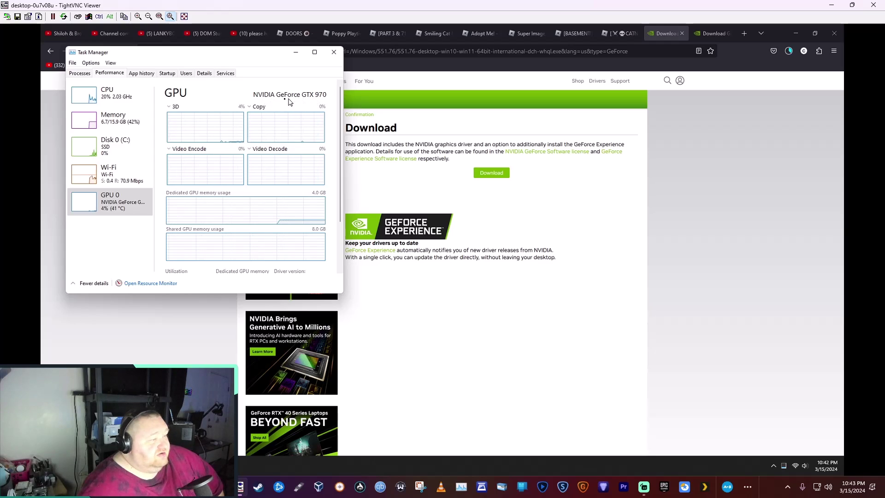
click(334, 52)
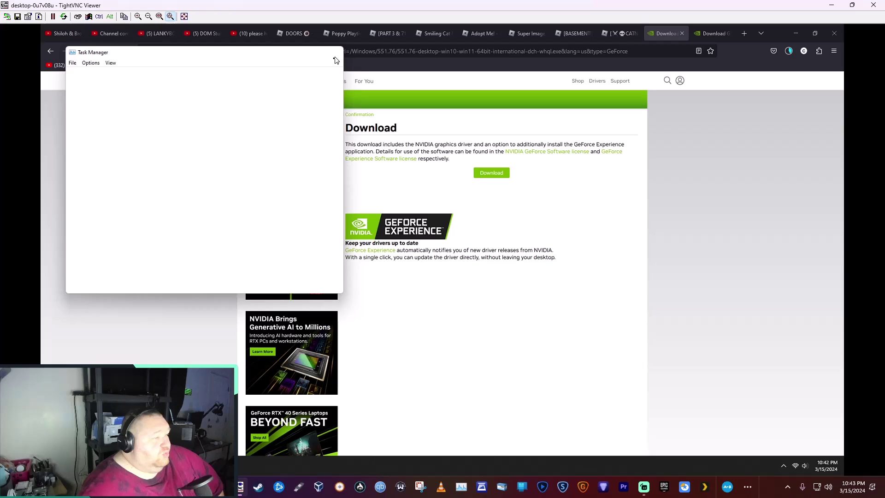
key(super)
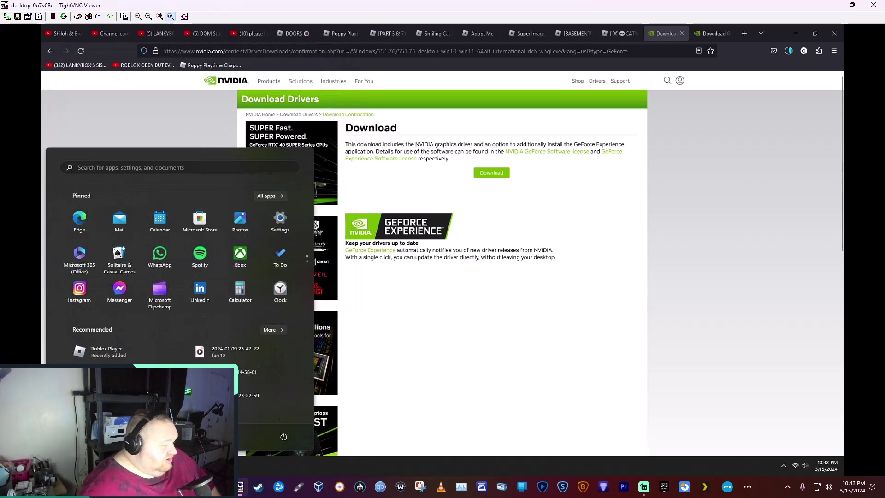
key(super)
key(super)
text(dev)
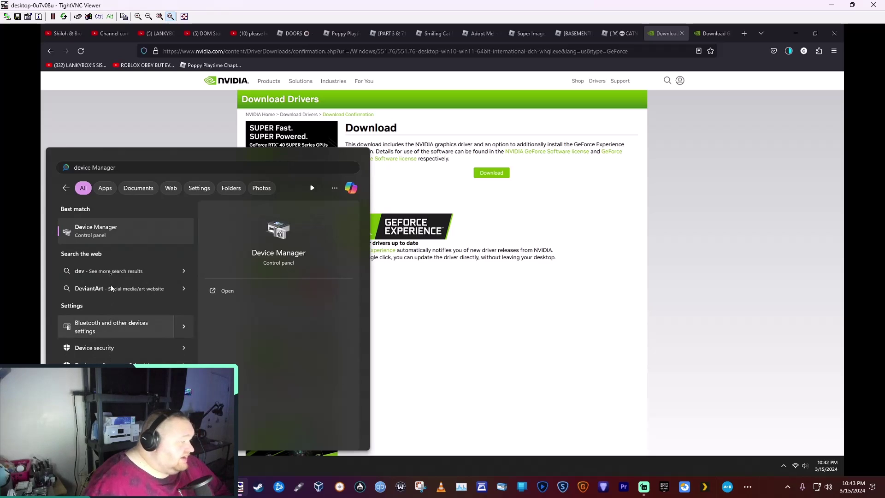
click(159, 231)
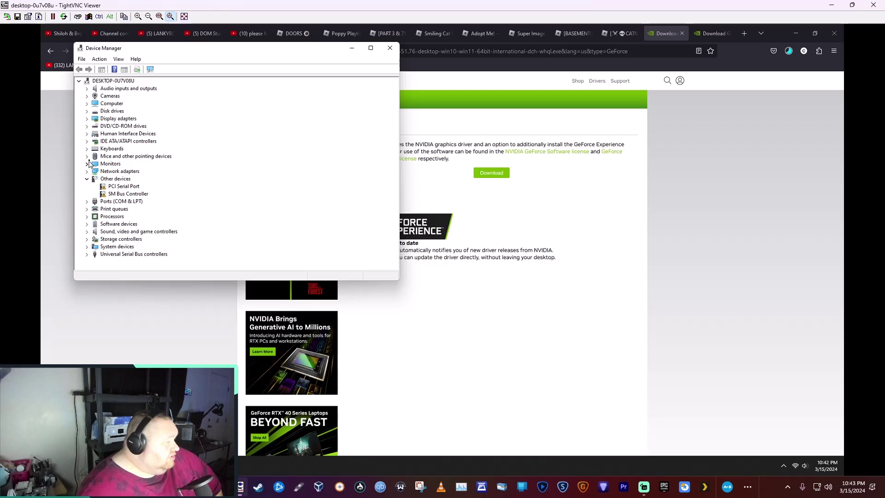
click(88, 119)
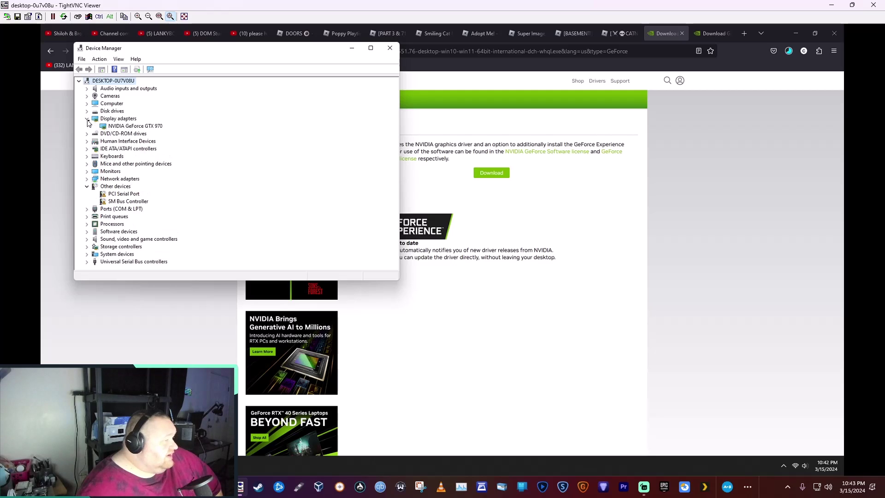
click(125, 128)
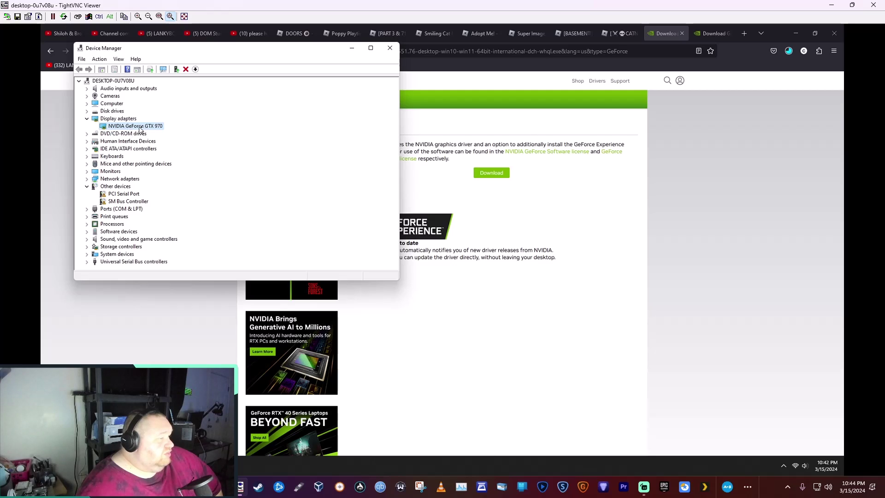
click(390, 47)
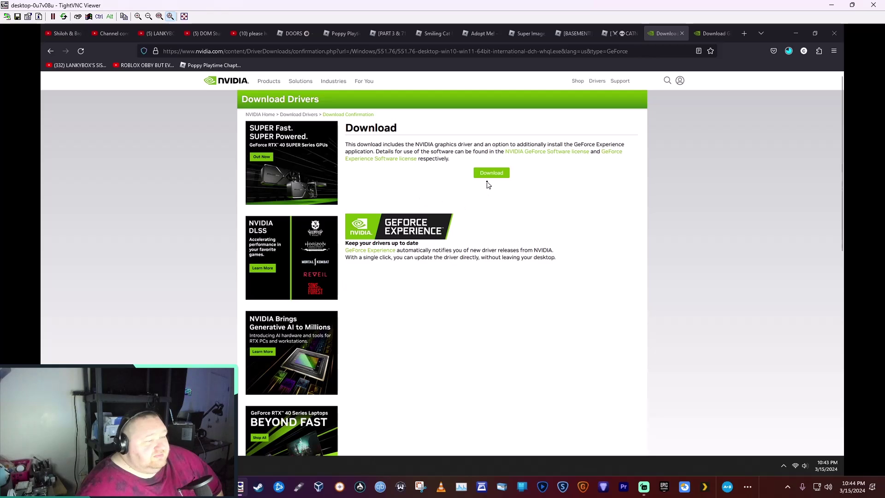
Have the 551.76 driver package open when its download completes, then launch it.
click(789, 51)
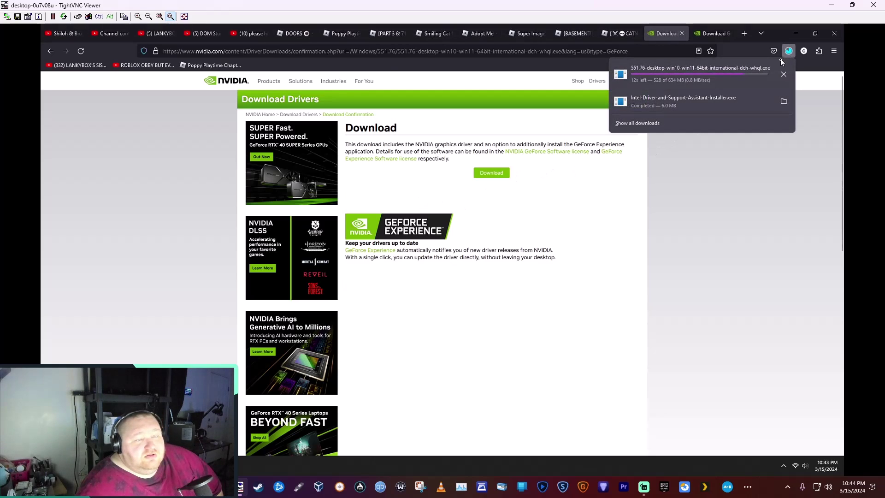
click(706, 81)
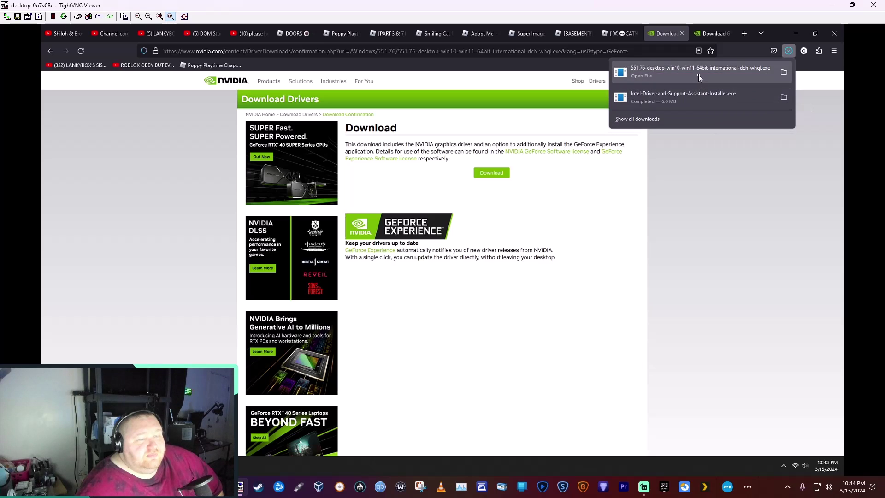
click(699, 75)
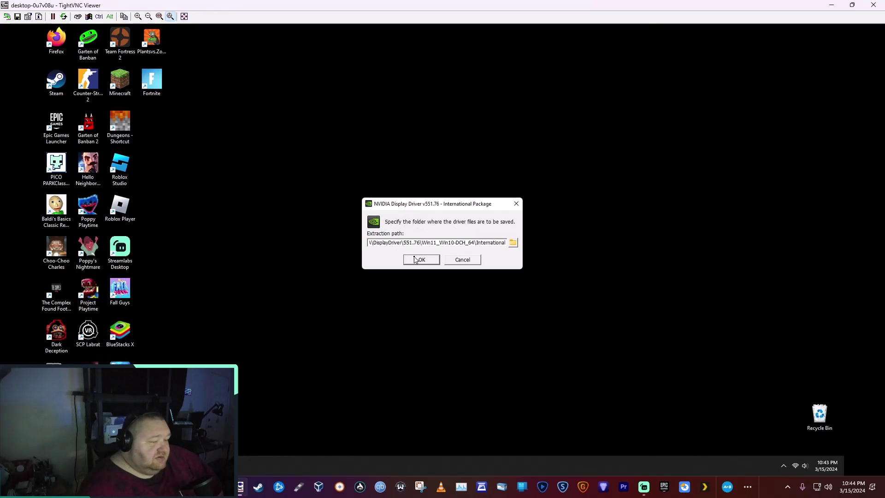
Keep the default extraction folder, choose driver-only install, accept the license and start Express installation.
click(416, 260)
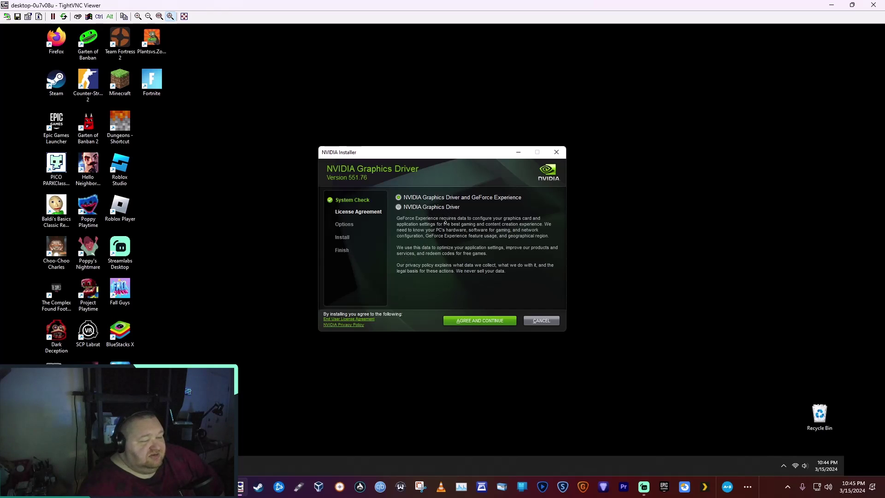
click(412, 208)
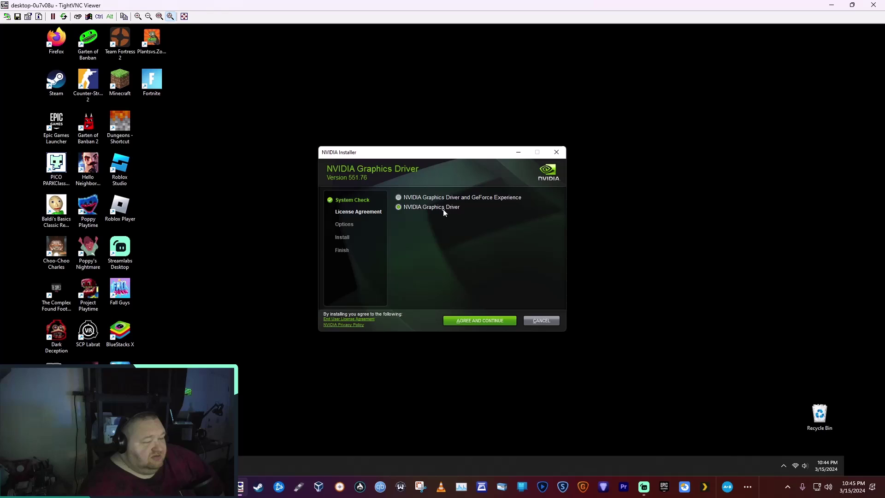
click(474, 320)
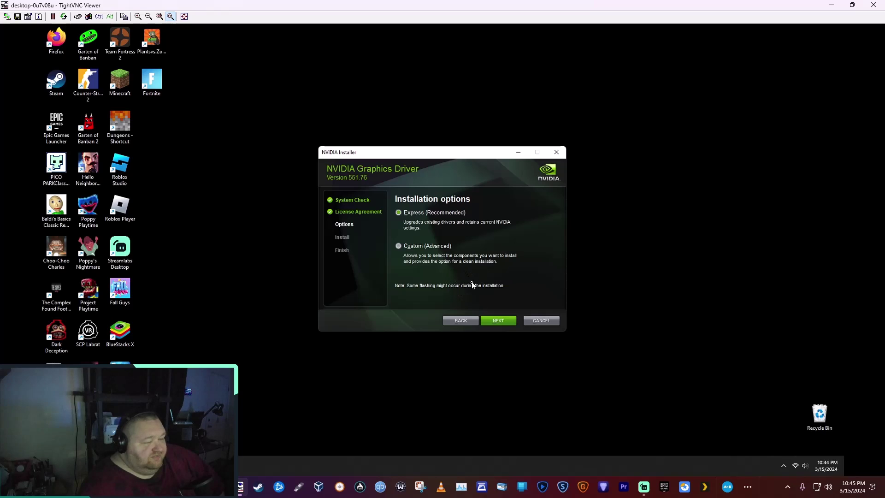
click(495, 320)
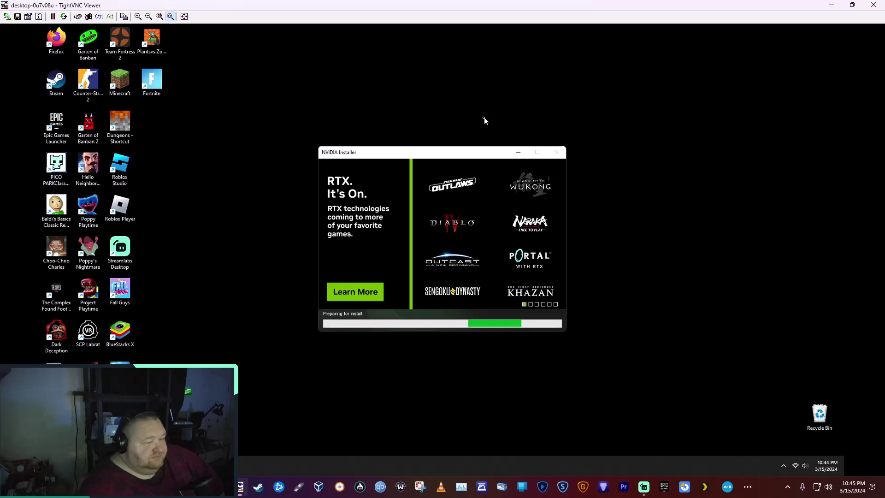
Launch Device Manager and show the GTX 970's Driver details under Display adapters.
key(super)
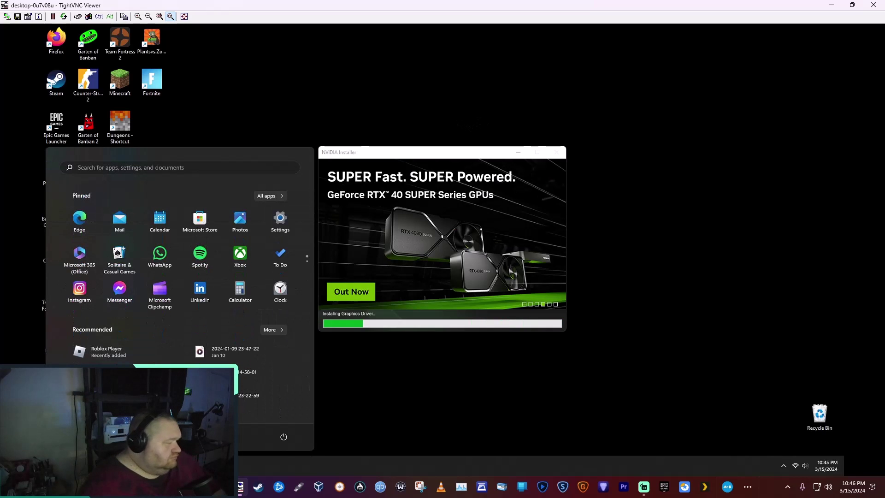
text(dev)
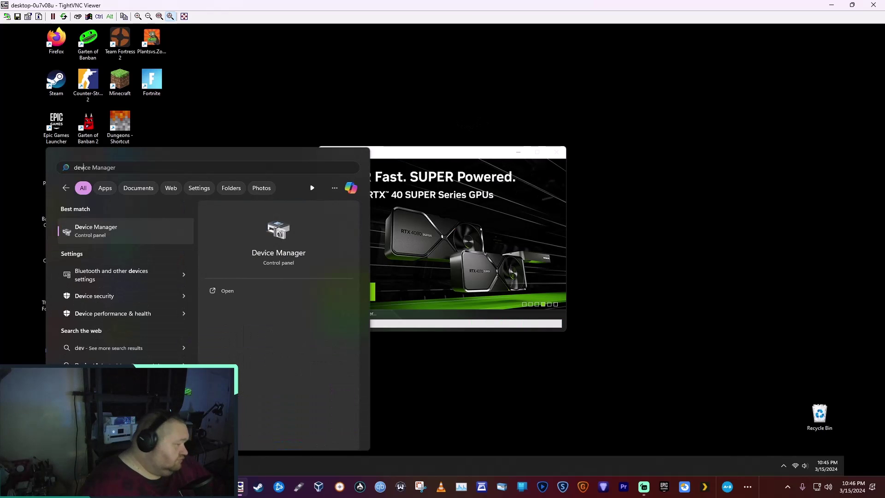
click(113, 236)
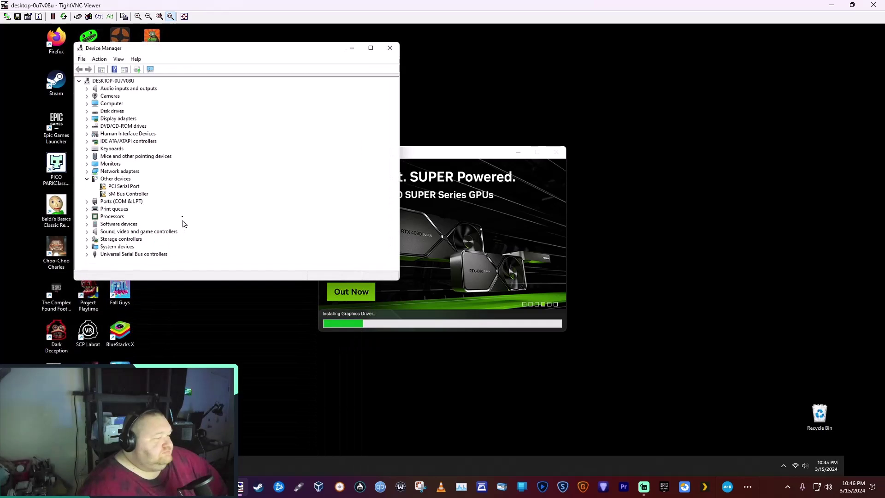
double_click(117, 119)
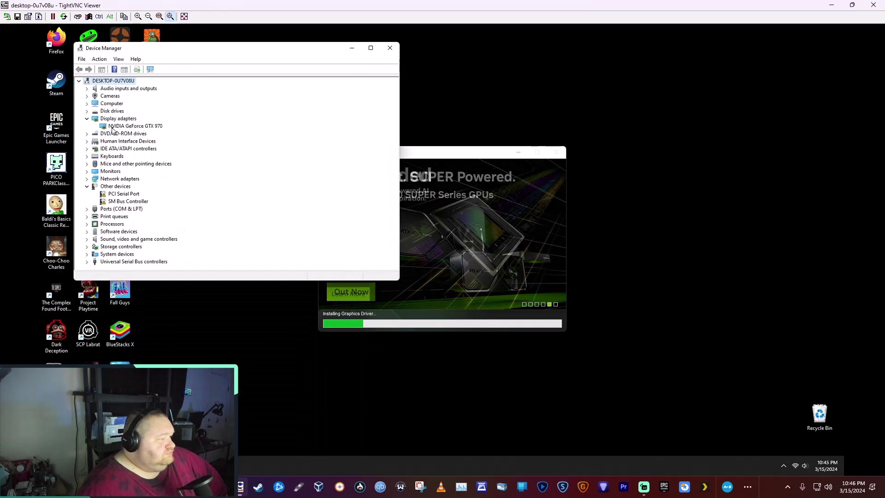
right_click(113, 126)
click(140, 177)
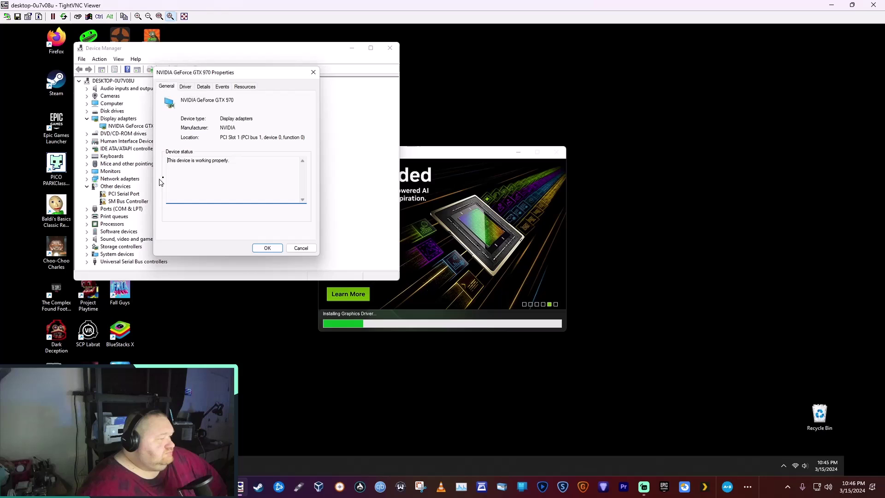
click(185, 86)
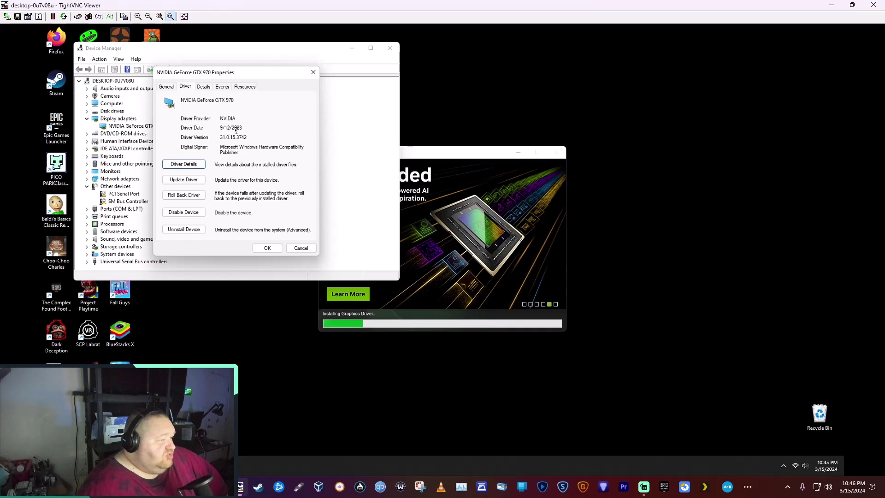
Move the running NVIDIA installer window beside the Device Manager properties.
click(428, 155)
drag(419, 153, 553, 123)
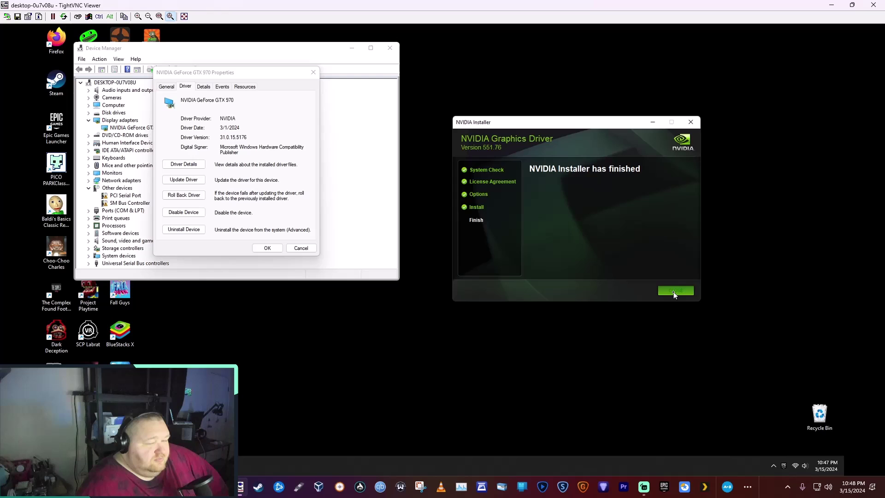
Close the finished installer and the GTX 970 properties, then reopen the properties to confirm the device works.
click(674, 292)
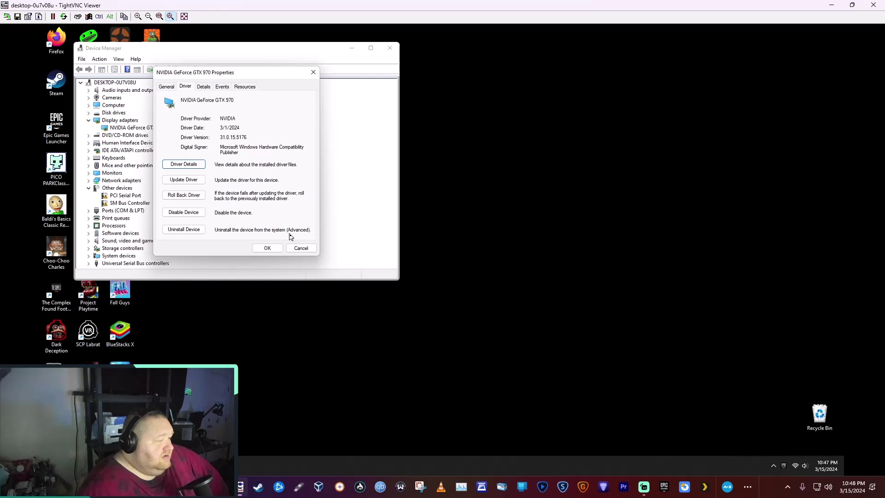
click(265, 249)
right_click(166, 131)
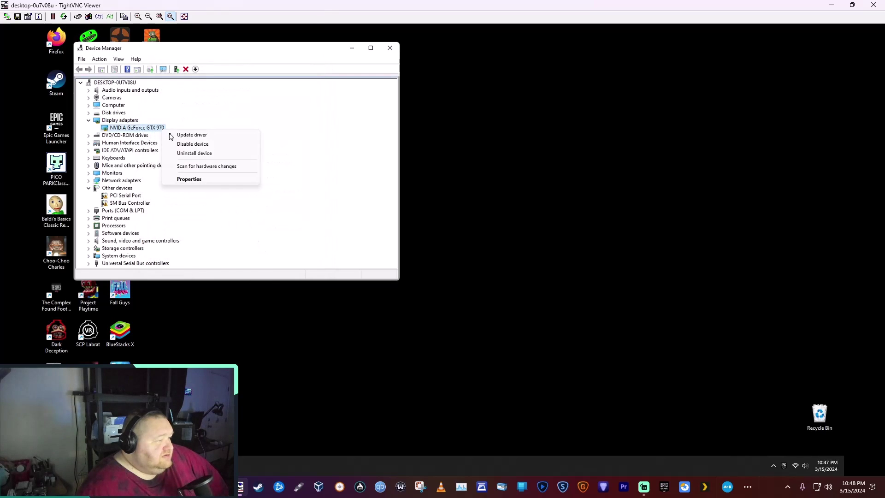
click(205, 182)
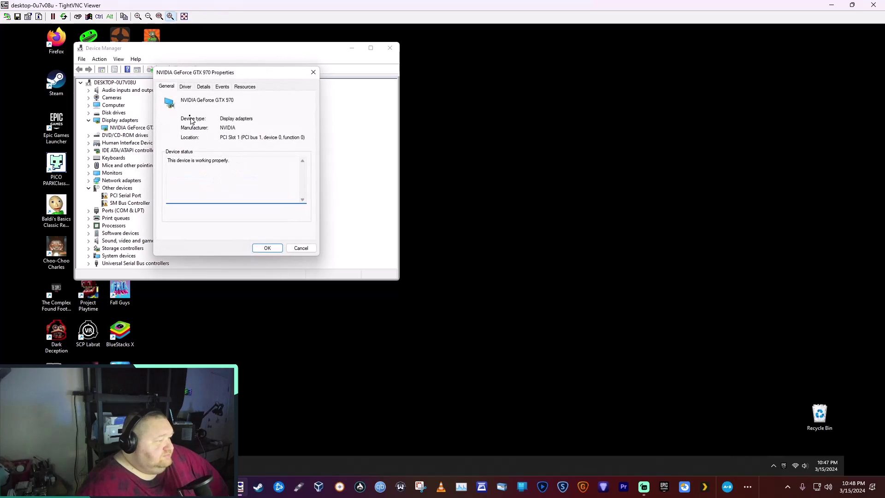